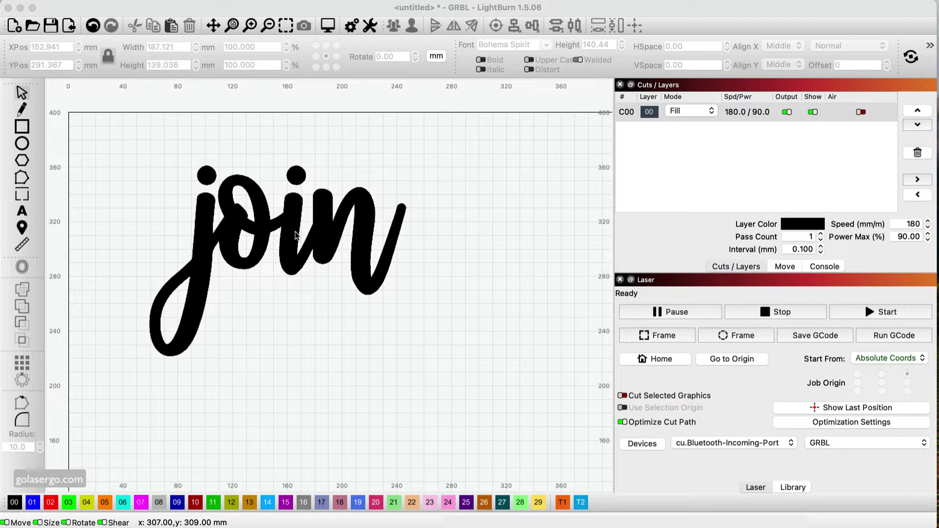
Convert the script word 'join' to paths, undoing an accidental drag of the artwork
left_click(293, 215)
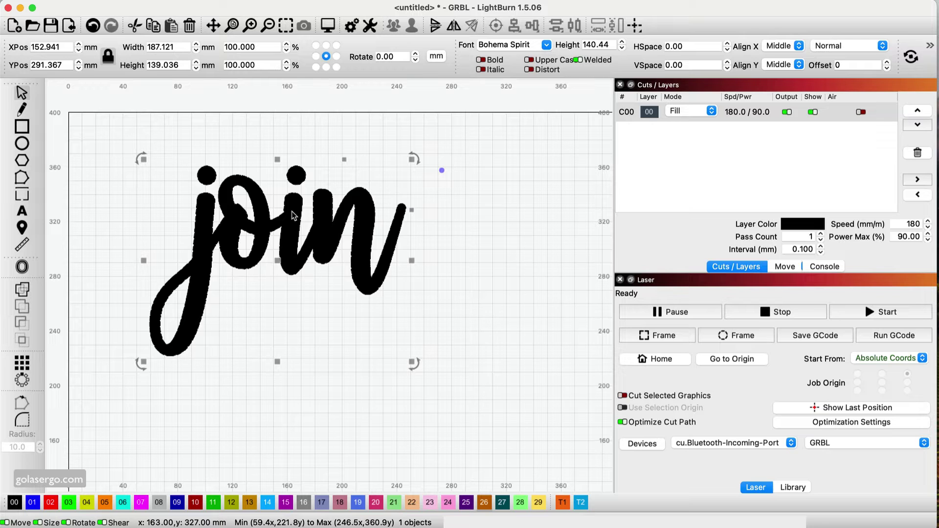
right_click(293, 215)
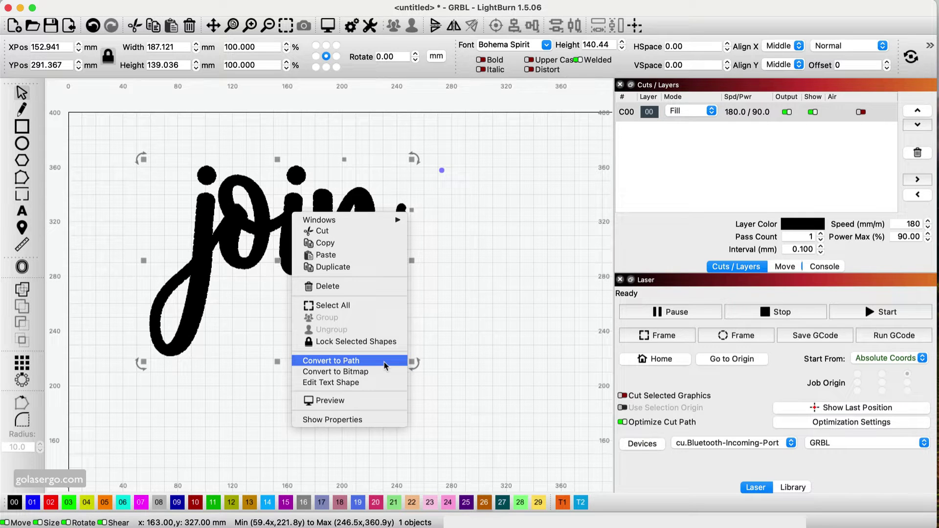
left_click(385, 363)
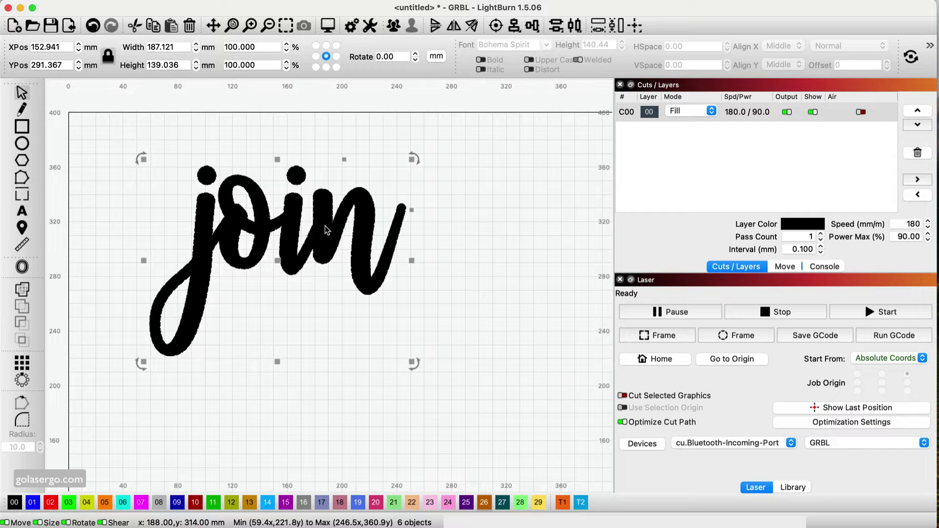
left_click_drag(325, 227, 426, 313)
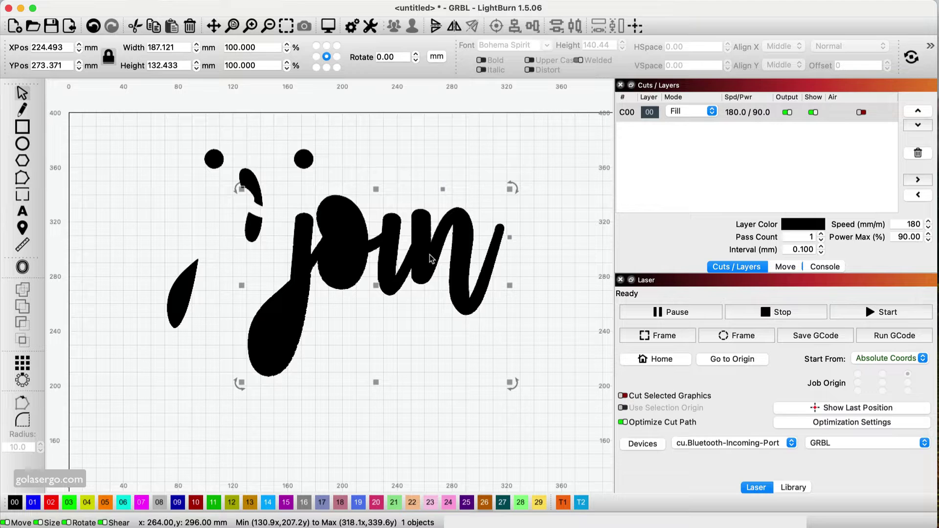
key("super+z")
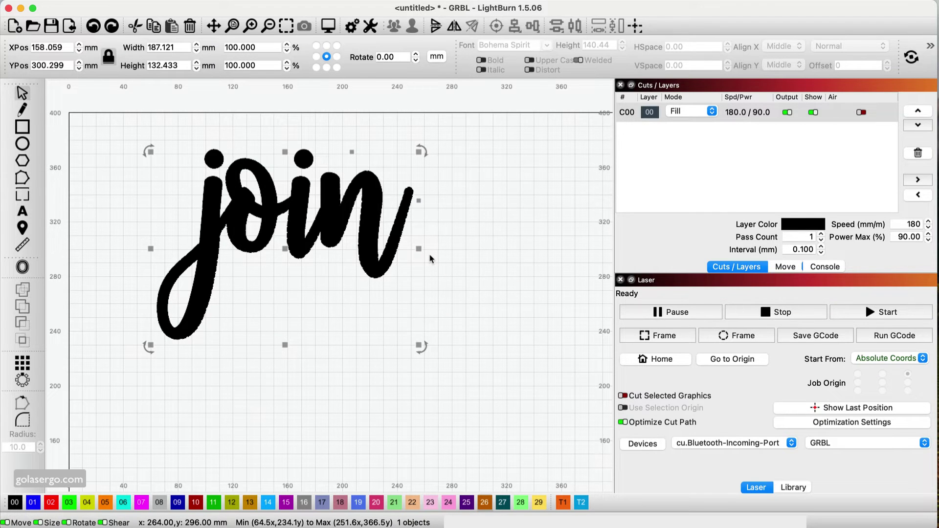
Drag the i and j dots down onto their stems, then marquee-select all pieces of 'join'
left_click(430, 260)
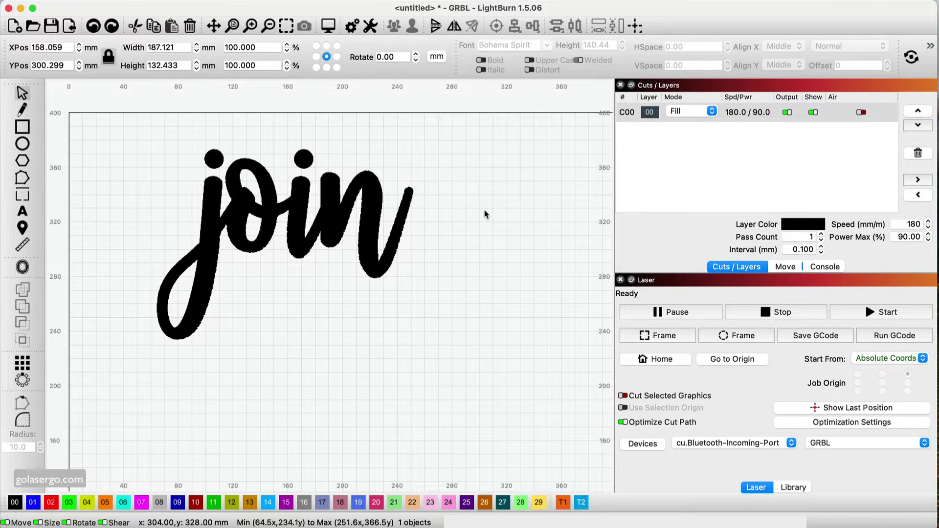
left_click(309, 163)
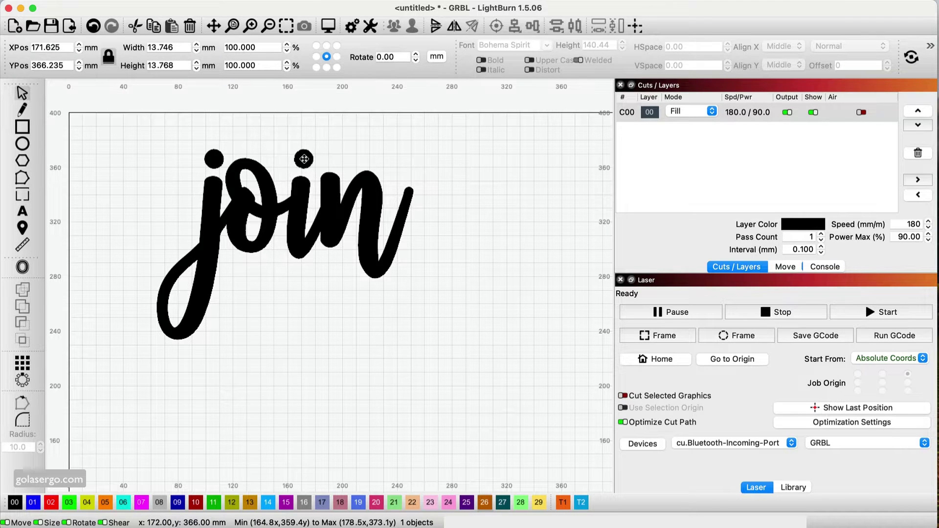
left_click_drag(304, 159, 301, 168)
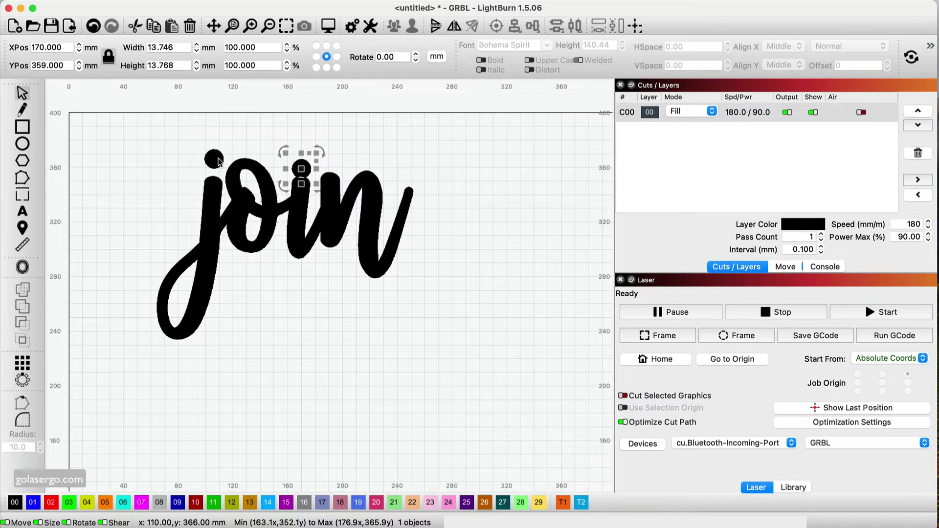
left_click(213, 158)
left_click_drag(215, 159, 214, 168)
left_click(538, 263)
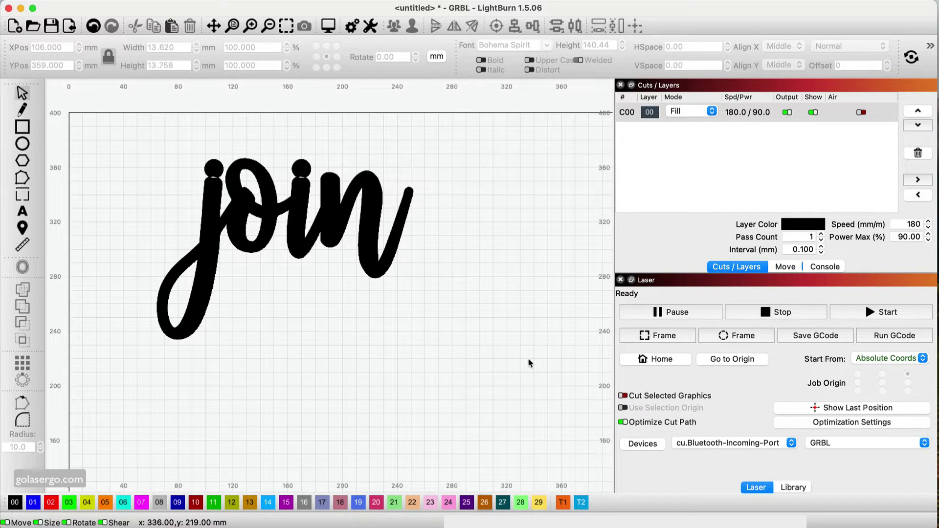
left_click_drag(528, 359, 107, 131)
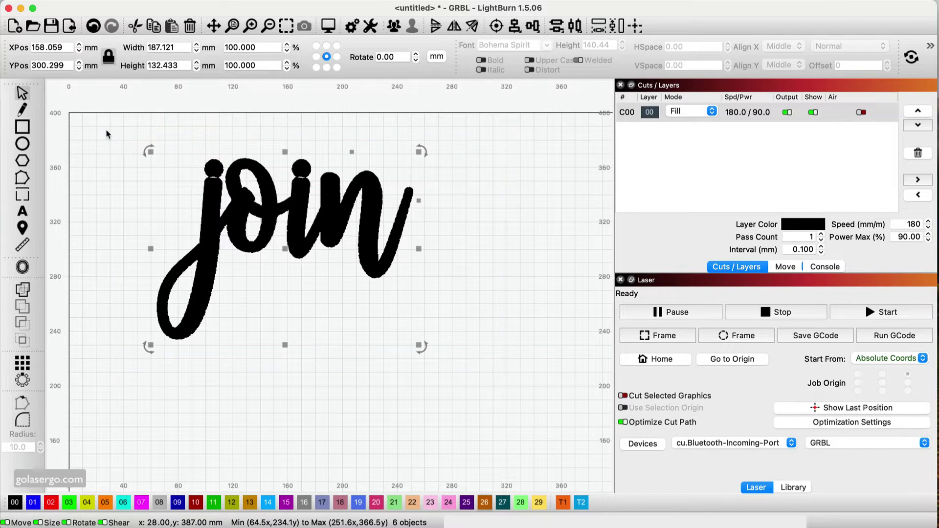
Weld the 'join' pieces and move the result, then undo back to separate pieces
left_click(22, 291)
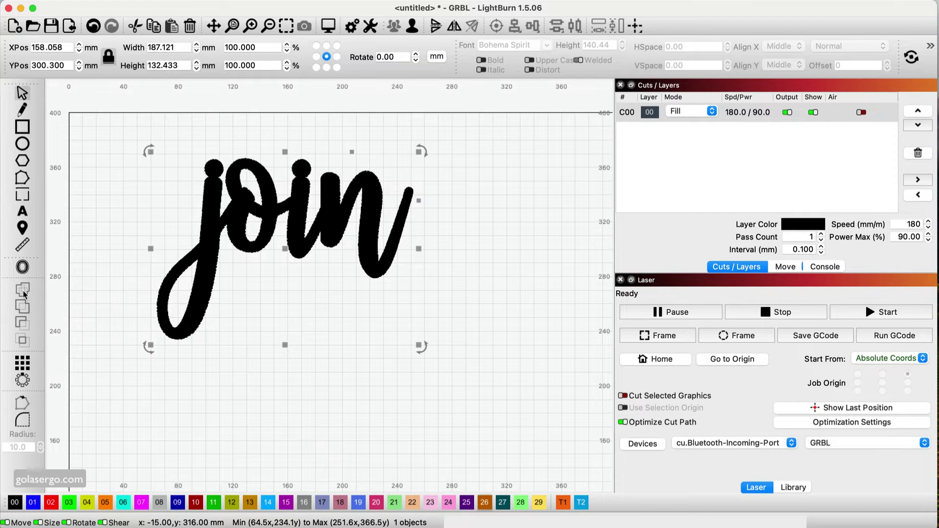
left_click(329, 353)
left_click_drag(308, 210, 287, 212)
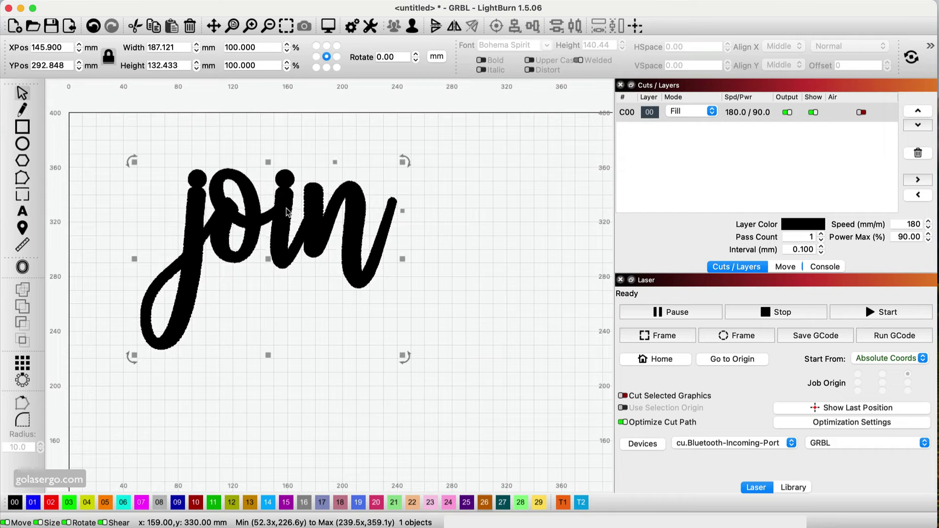
left_click(515, 261)
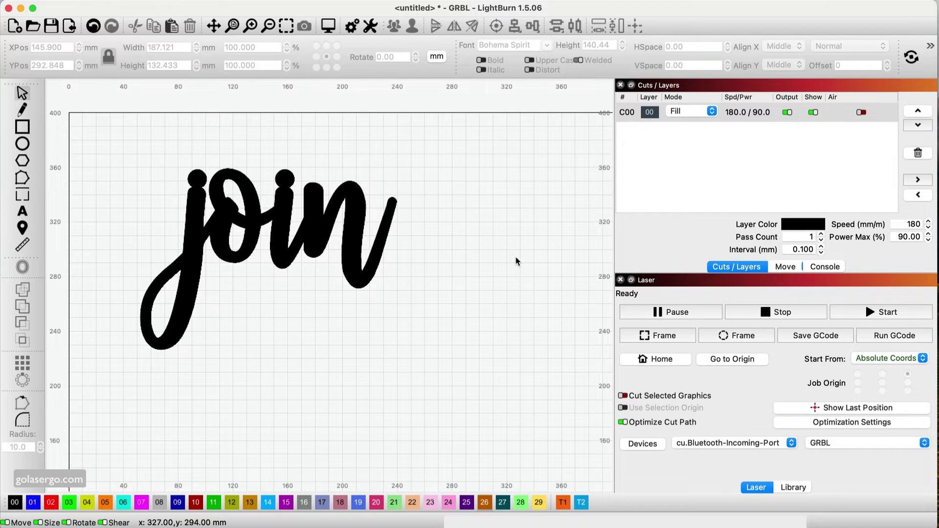
key("ctrl+z")
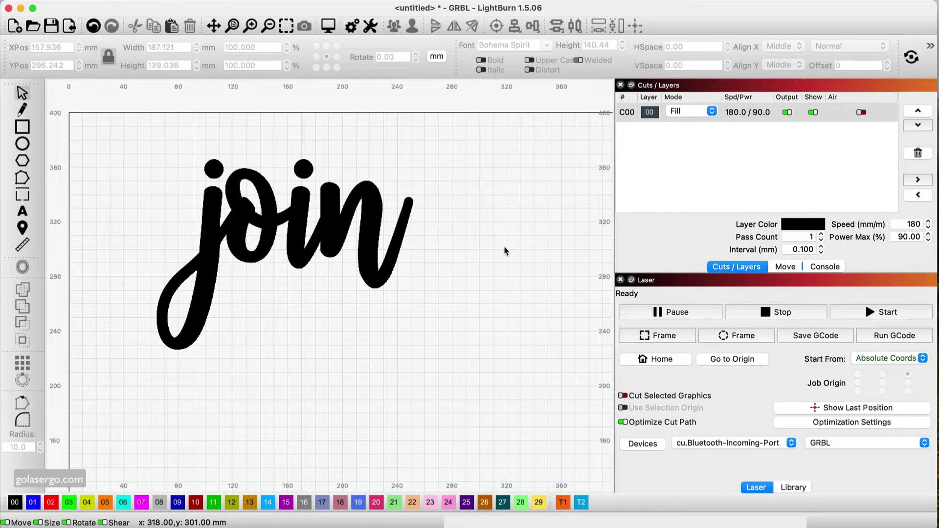
Draw a small rectangle on black layer 00 and move it onto the i dot
left_click(22, 128)
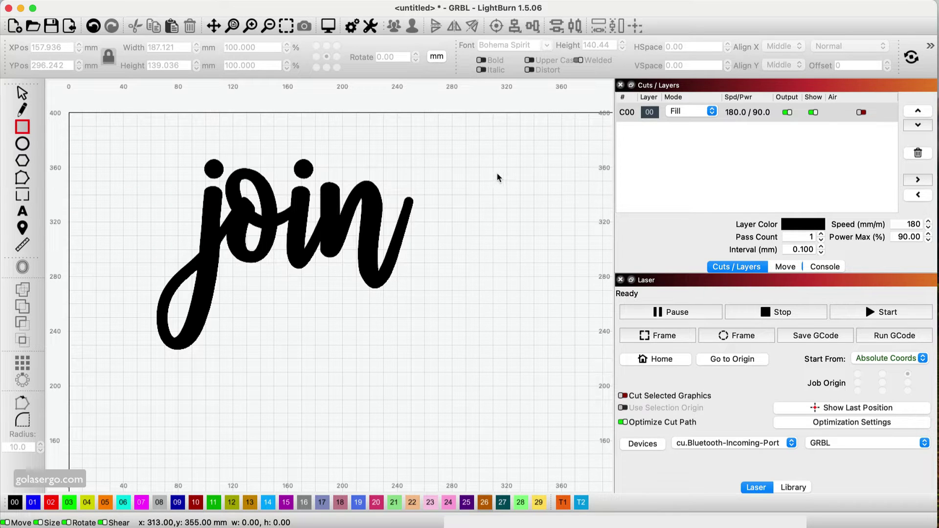
left_click_drag(498, 175, 504, 187)
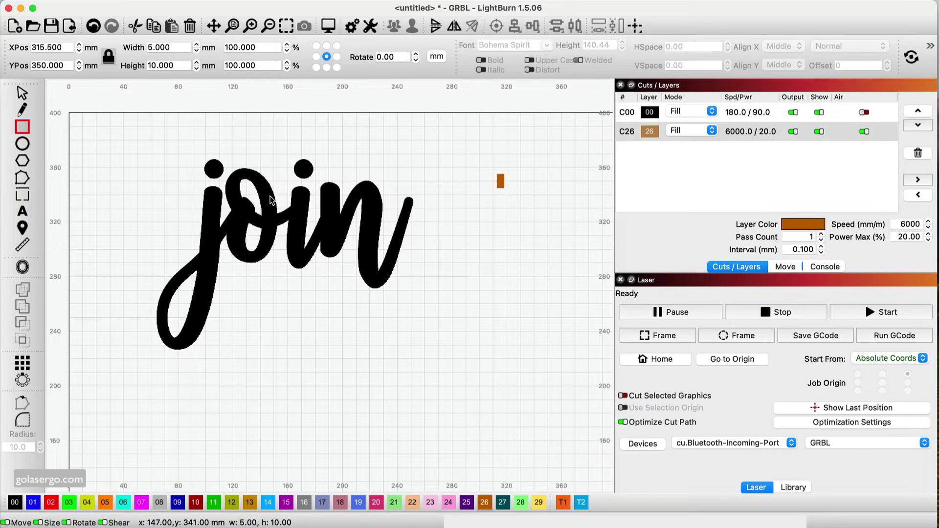
left_click(17, 504)
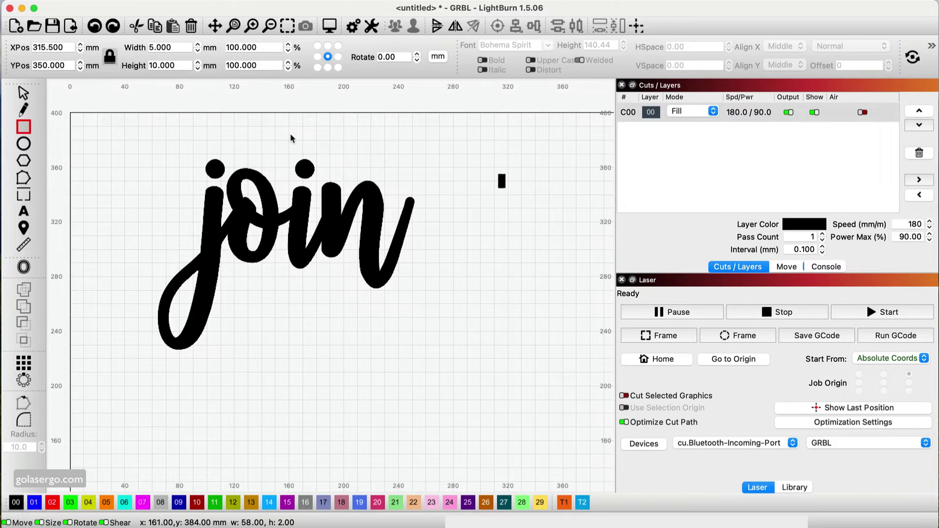
left_click(23, 92)
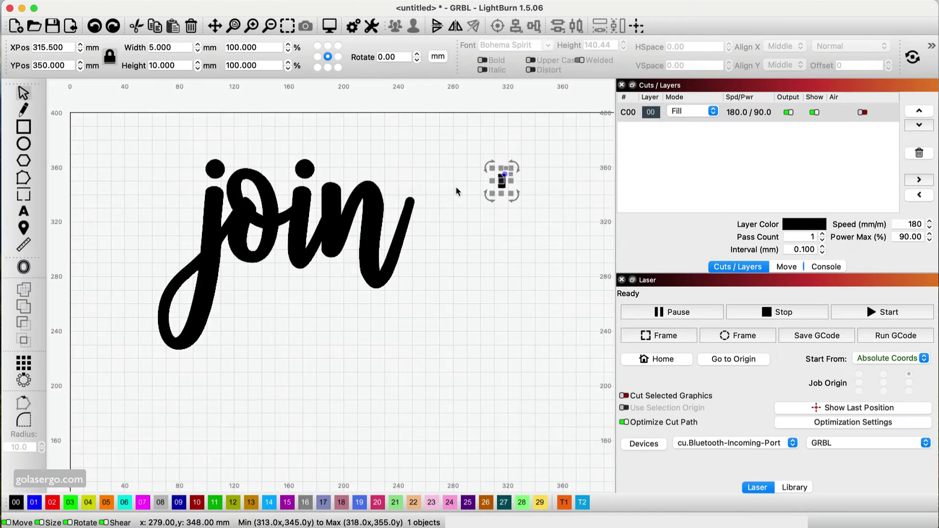
left_click_drag(499, 180, 305, 182)
Paste a copy of the rectangle under the j dot, then select the word and both rectangles
left_click(415, 171)
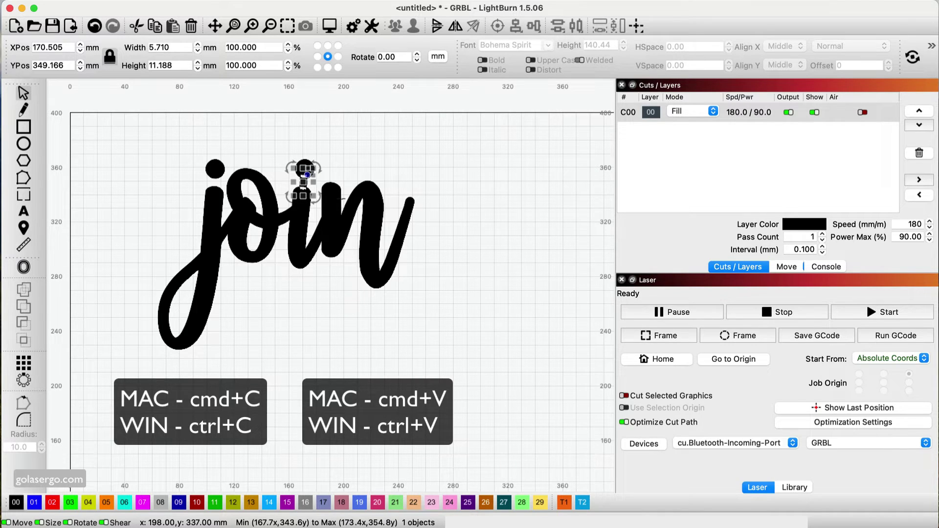
key("super+v")
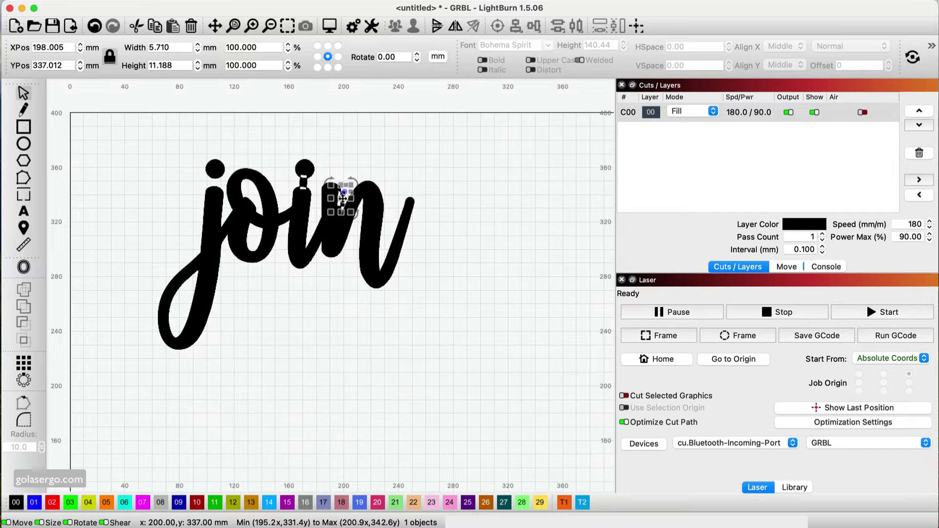
left_click_drag(342, 199, 214, 182)
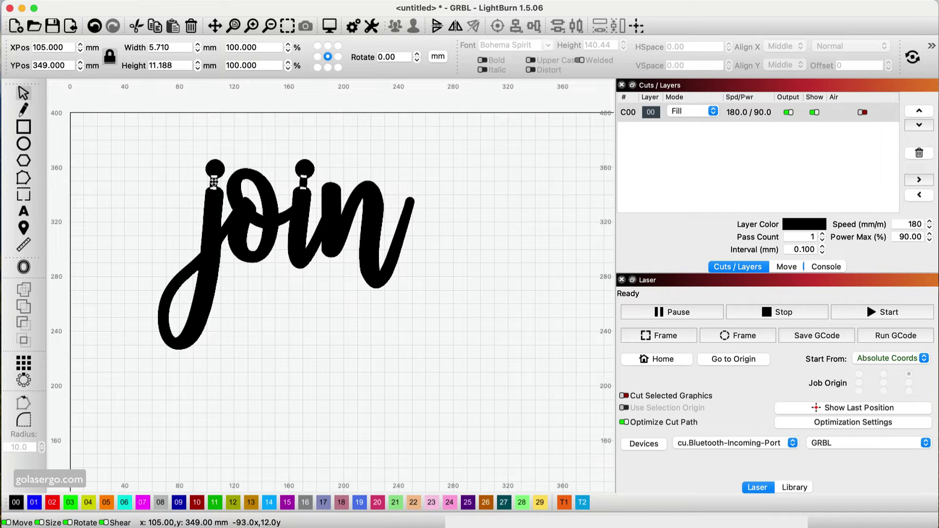
left_click(450, 269)
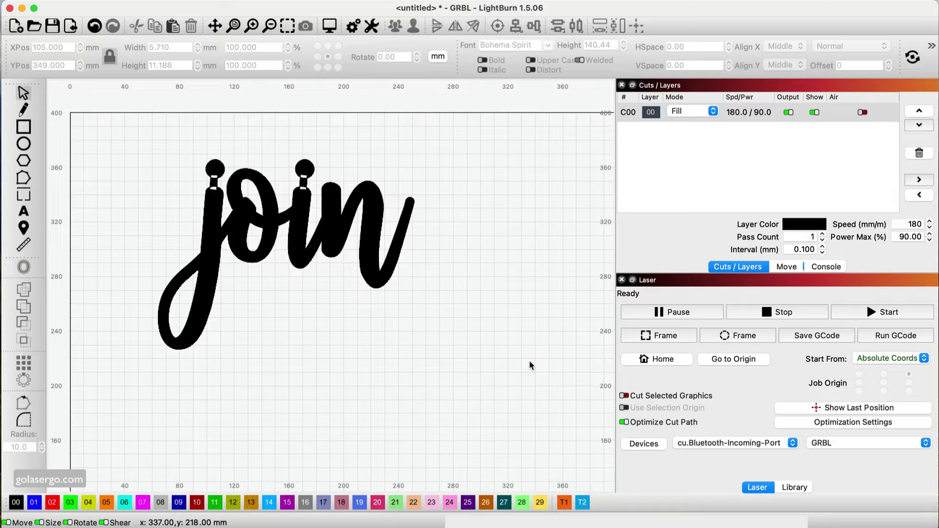
left_click_drag(445, 366, 104, 148)
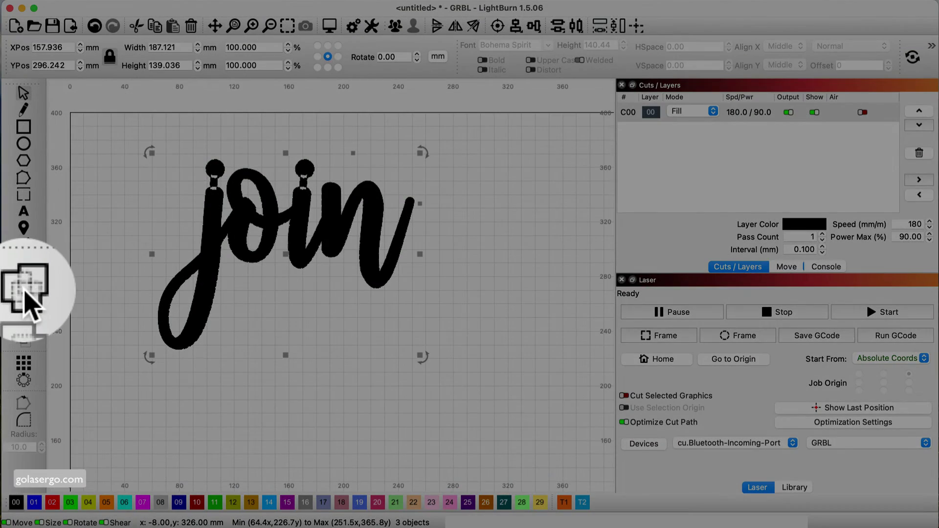
Weld 'join' and both bridging rectangles, giving a 187.121 × 139.041 mm object
left_click(23, 289)
left_click(339, 390)
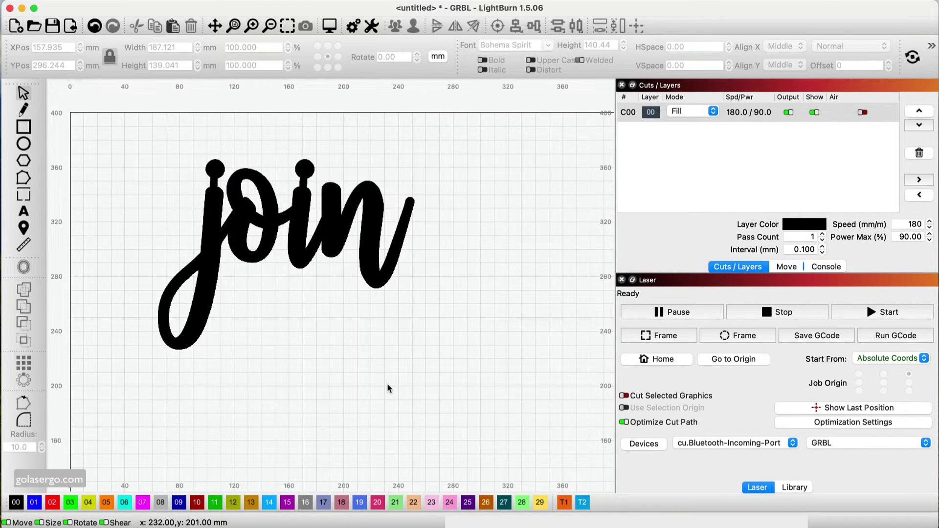
Undo the weld and convert the 'join' text to a path again
key("super+a")
key("alt+b")
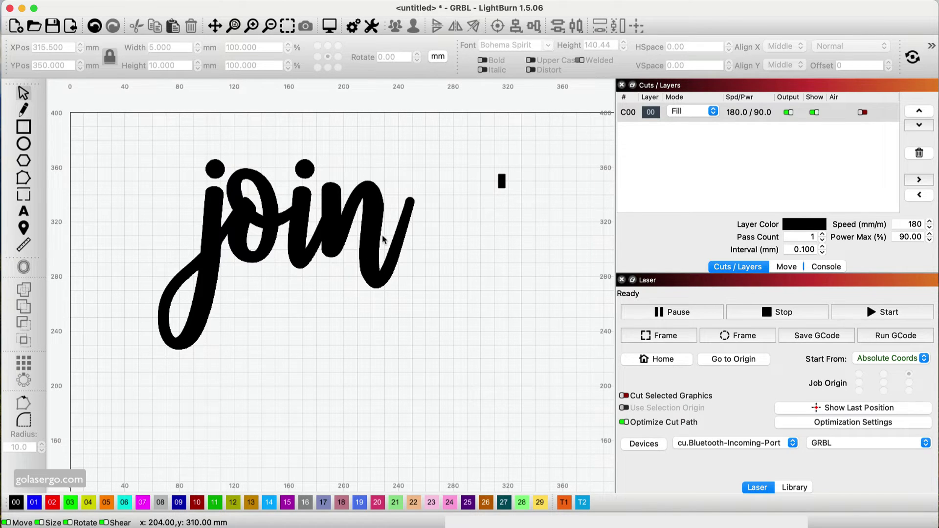
left_click(301, 213)
right_click(301, 209)
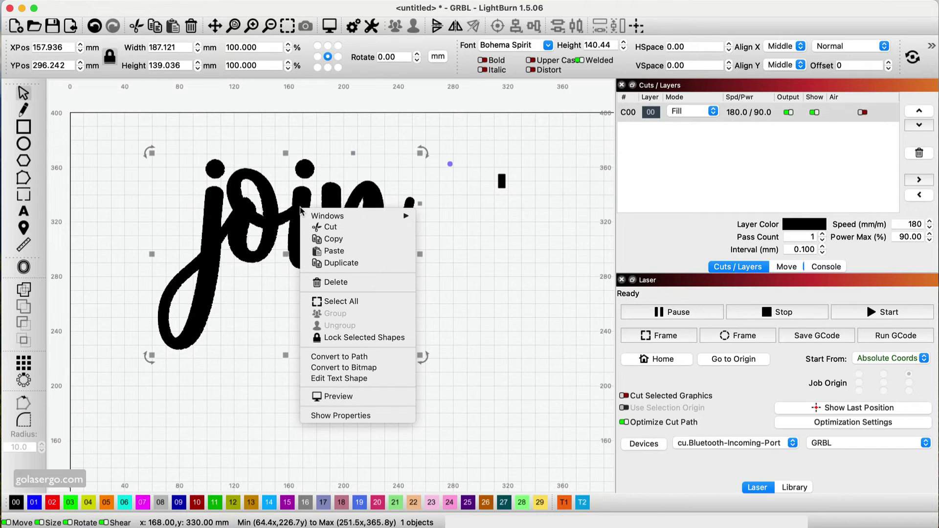
left_click(375, 360)
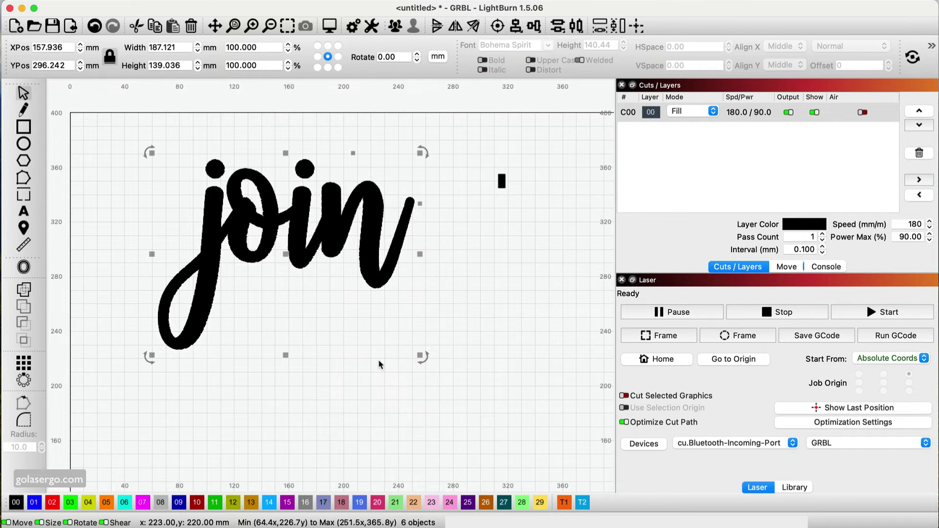
Nudge the i and j dots slightly down toward their stems
left_click(305, 169)
left_click_drag(306, 170, 304, 175)
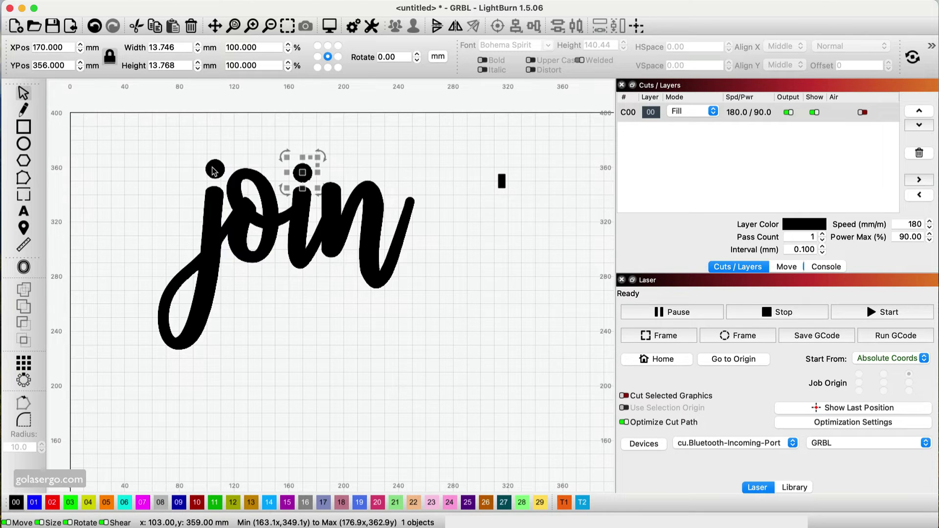
left_click_drag(215, 169, 216, 172)
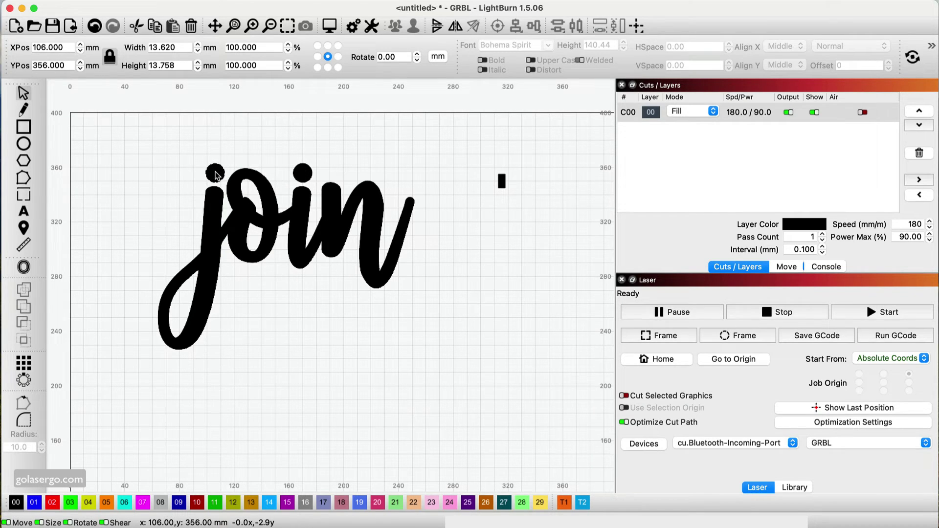
Duplicate the spare small rectangle and place the copy under the i dot
left_click(502, 181)
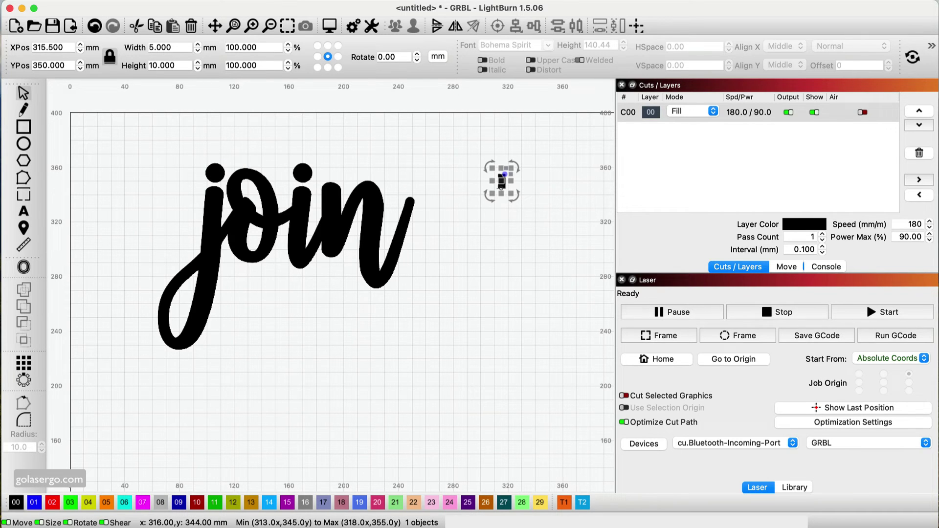
right_click(502, 184)
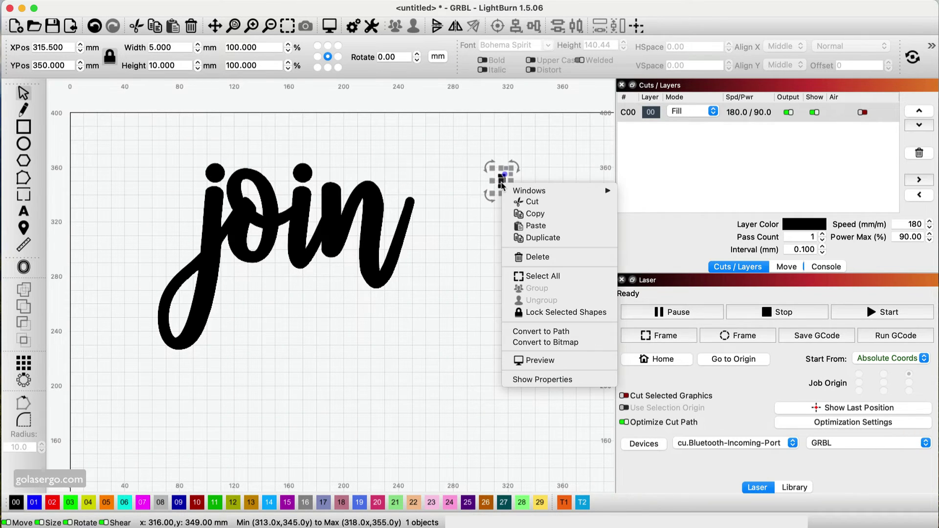
left_click(545, 239)
left_click_drag(501, 181, 302, 185)
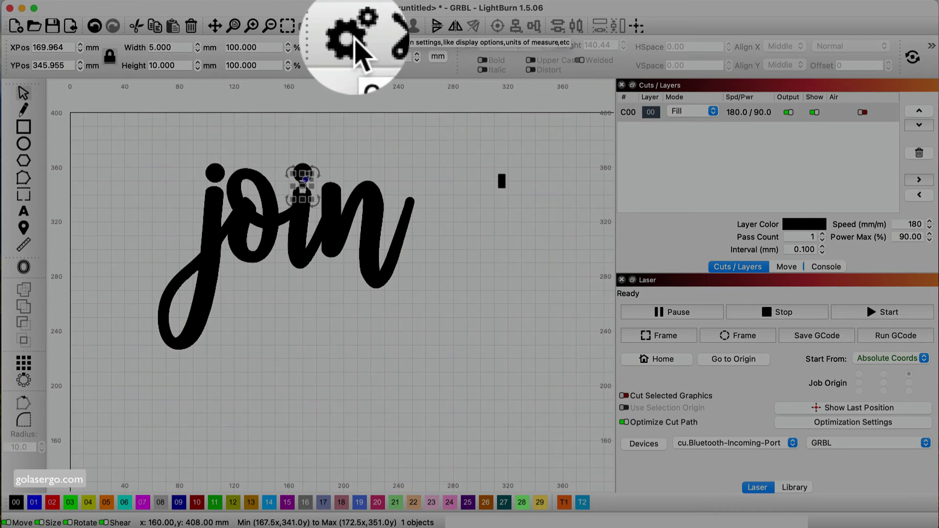
Check the snapping settings, leaving Snap to Grid and Snap to Objects off, then undo once
left_click(356, 28)
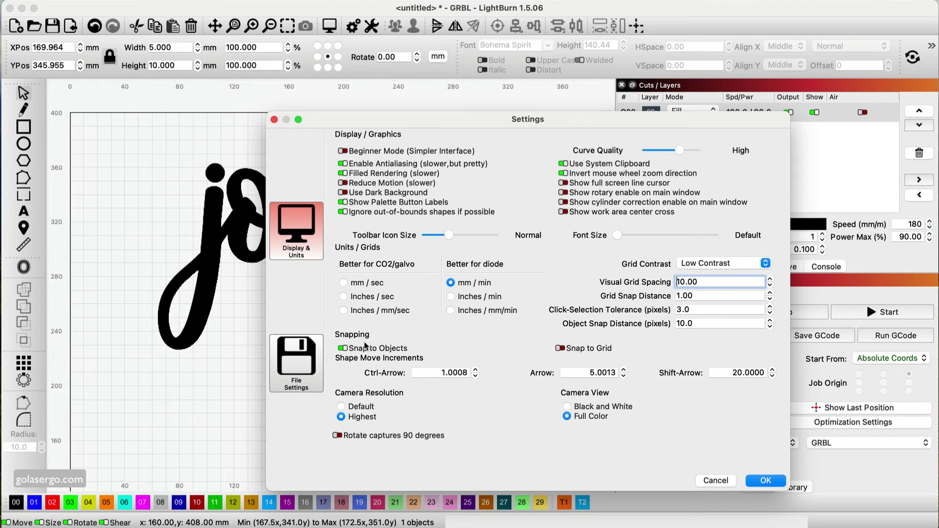
left_click(764, 481)
key("super+z")
key("super+z")
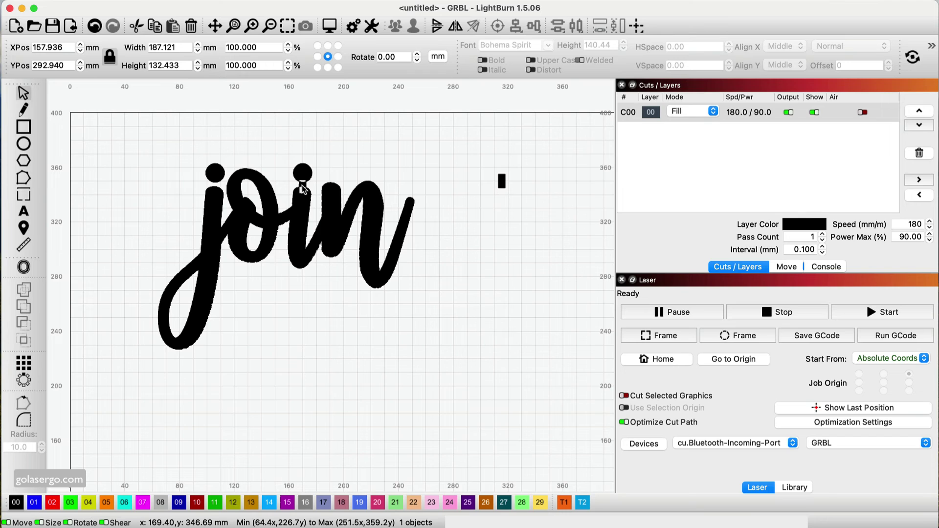
Move the spare rectangle under the j dot, then marquee-select the word and both rectangles
left_click(303, 186)
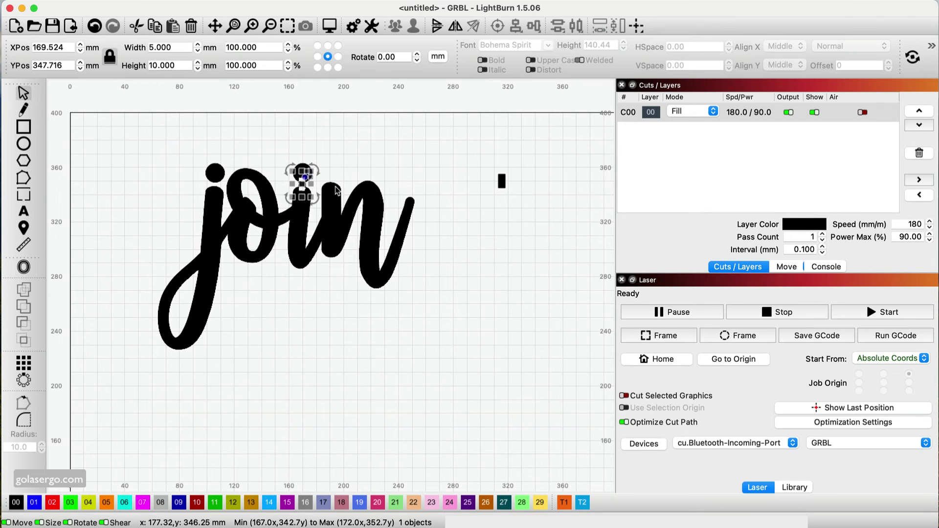
left_click(506, 188)
left_click_drag(502, 181, 215, 184)
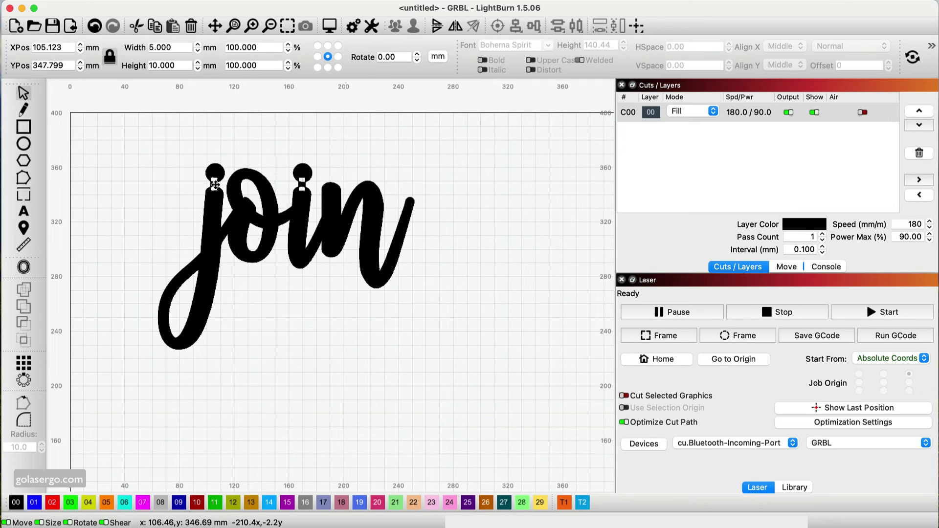
left_click(457, 289)
left_click_drag(543, 364, 140, 142)
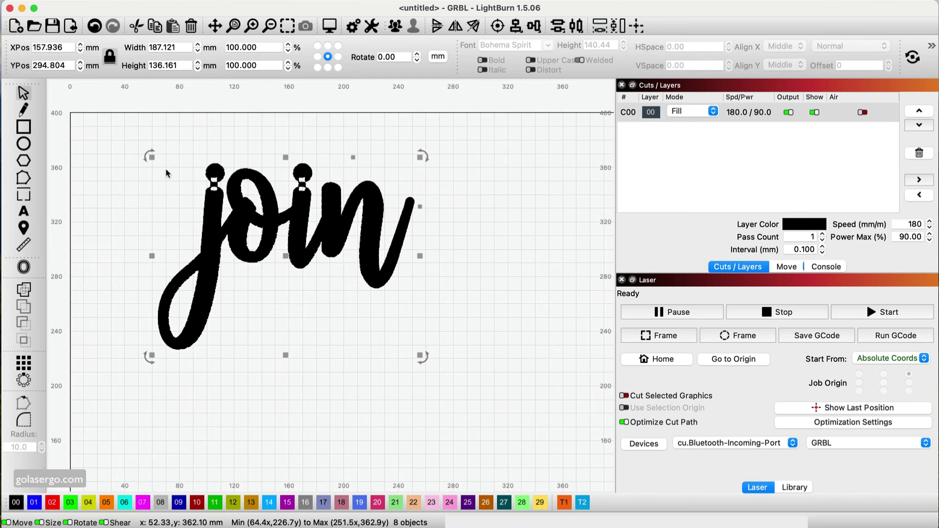
Union the word and both rectangles into one 187.121 × 136.165 mm shape
left_click(26, 304)
left_click(313, 372)
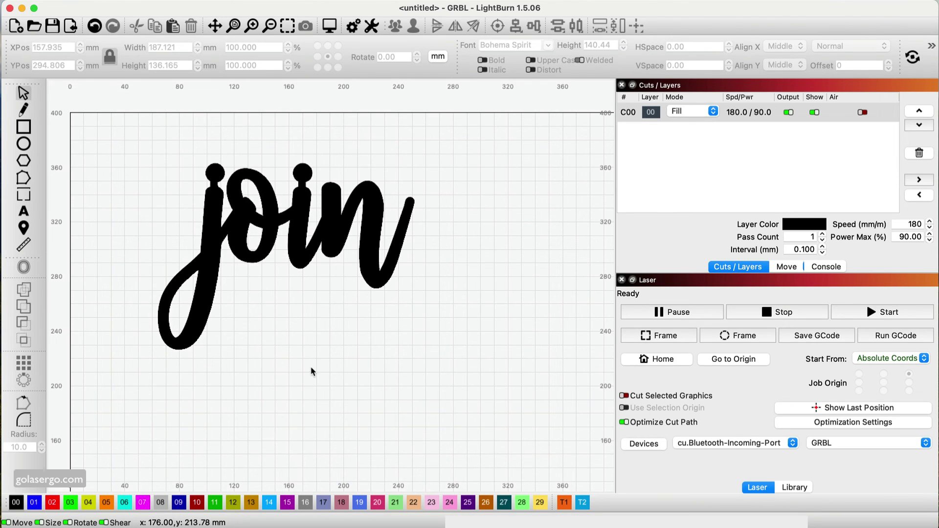